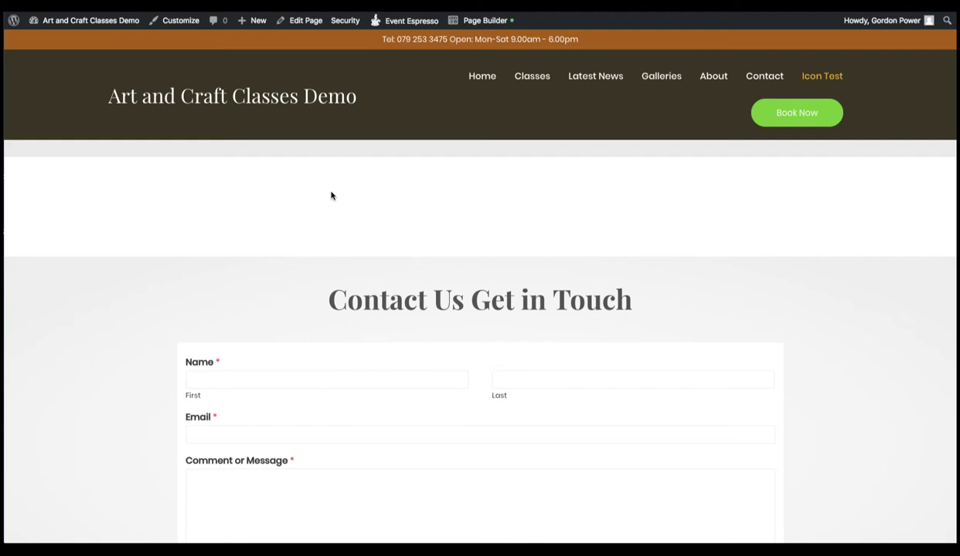
Step: Add an Icon module to the top of the Icon Test page in Beaver Builder
{"action": "left_click", "coordinate": [483, 21]}
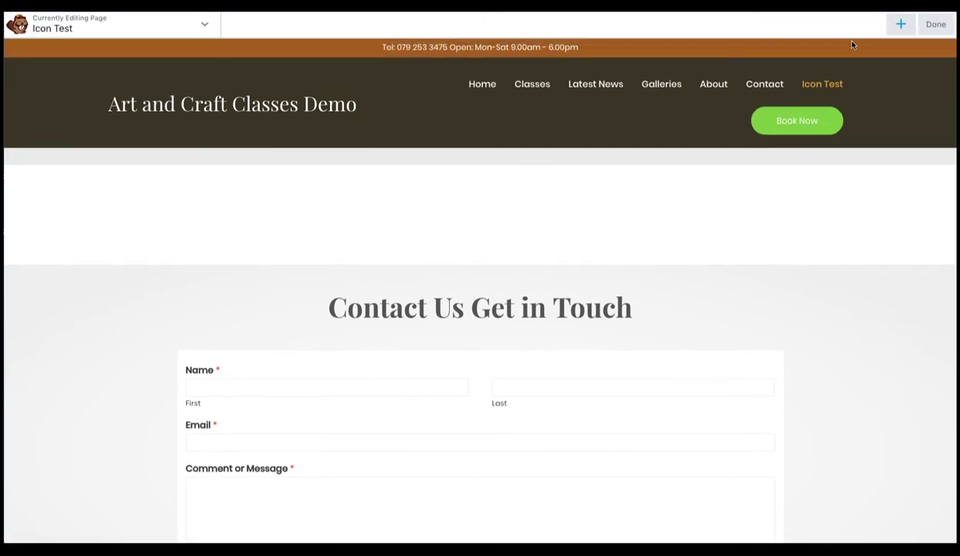
{"action": "left_click", "coordinate": [899, 24]}
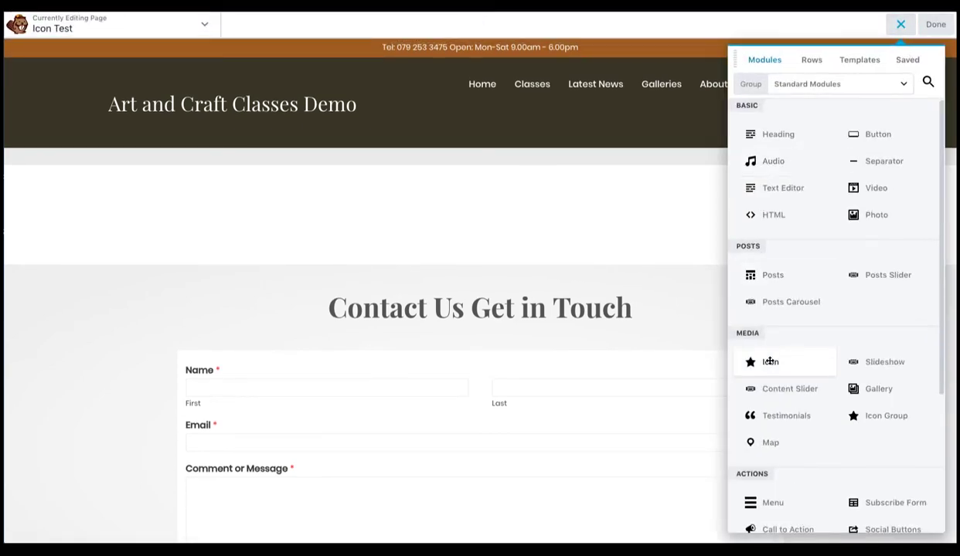
{"action": "left_click", "coordinate": [765, 362]}
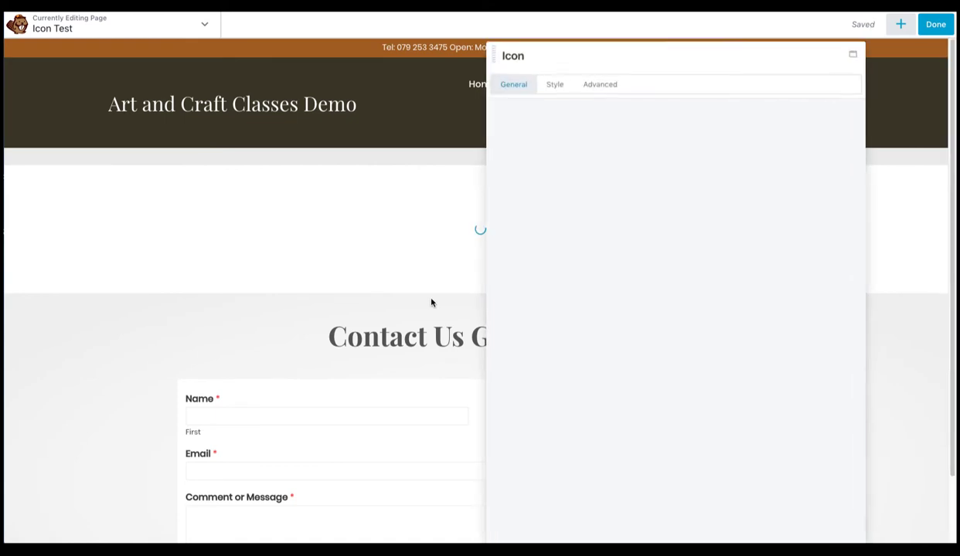
Step: Browse the built-in icon libraries in the module's icon picker
{"action": "left_click", "coordinate": [649, 124]}
{"action": "left_click", "coordinate": [792, 55]}
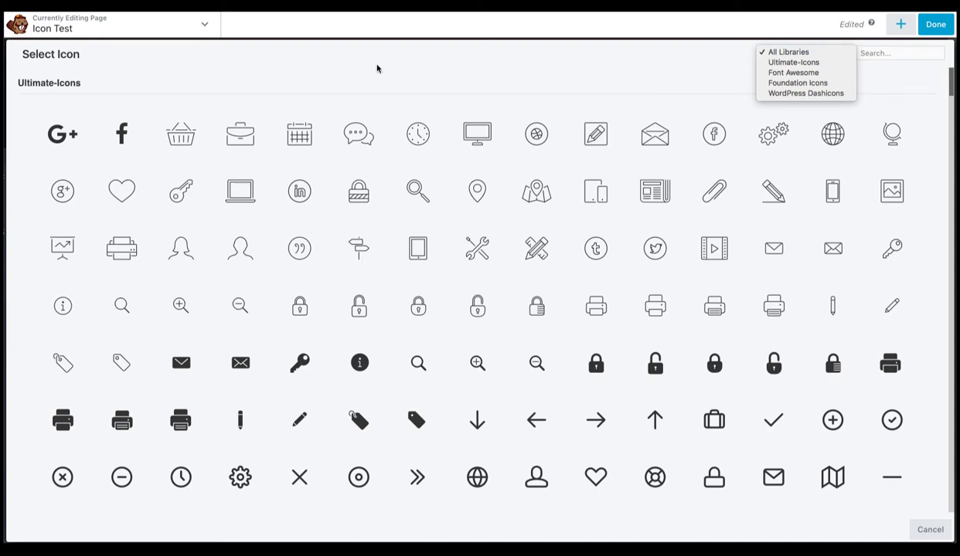
{"action": "left_click", "coordinate": [935, 25]}
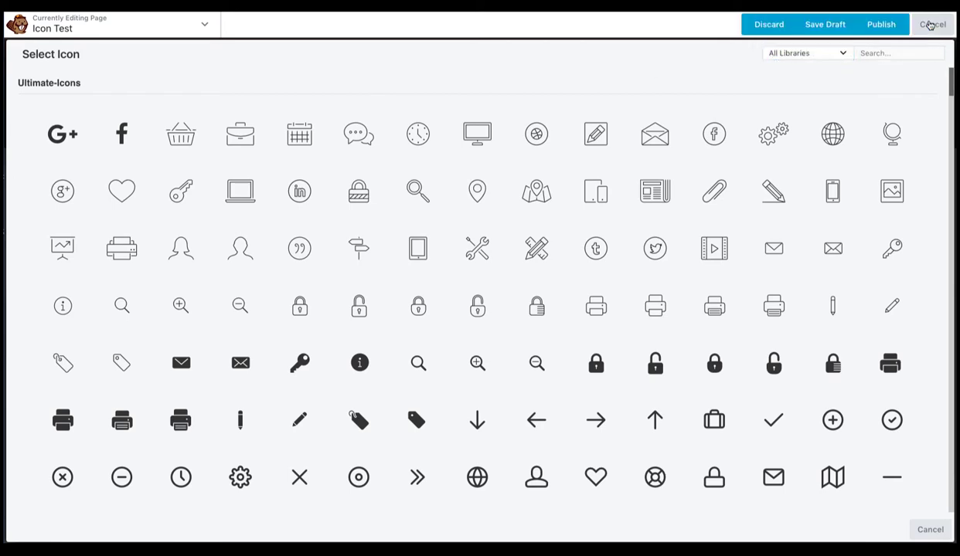
Step: Publish the page, then search Envato Elements for 'icons' in the Graphics category
{"action": "left_click", "coordinate": [881, 24]}
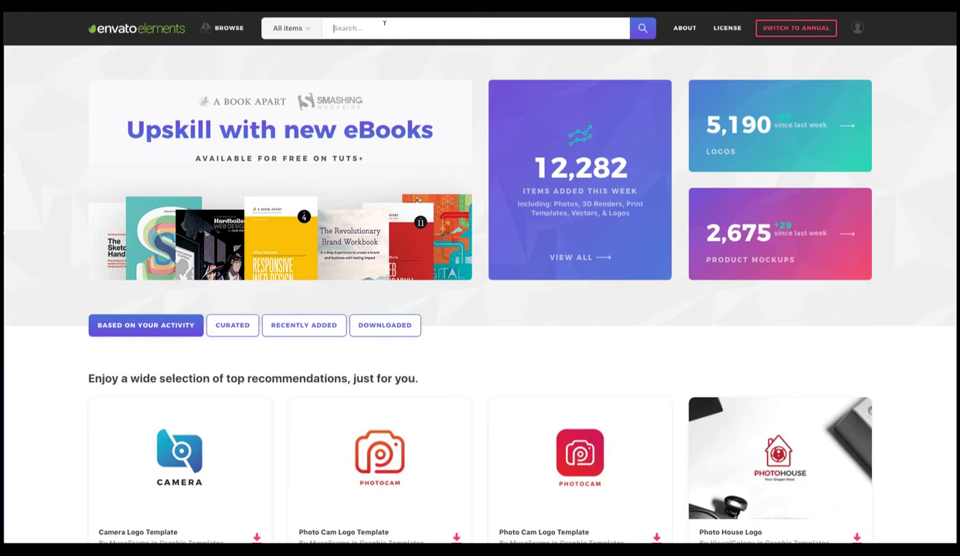
{"action": "type", "text": "icons"}
{"action": "key", "text": "Return"}
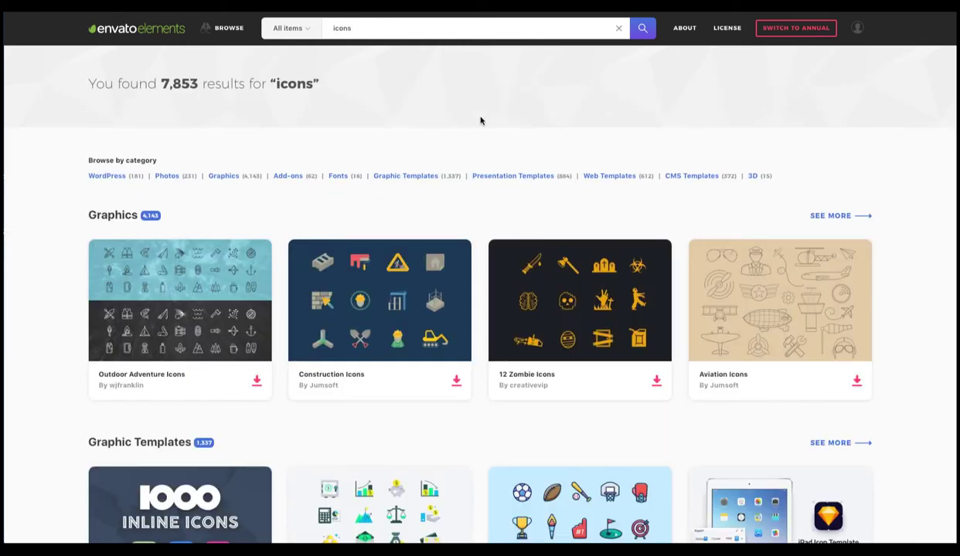
{"action": "double_click", "coordinate": [166, 82]}
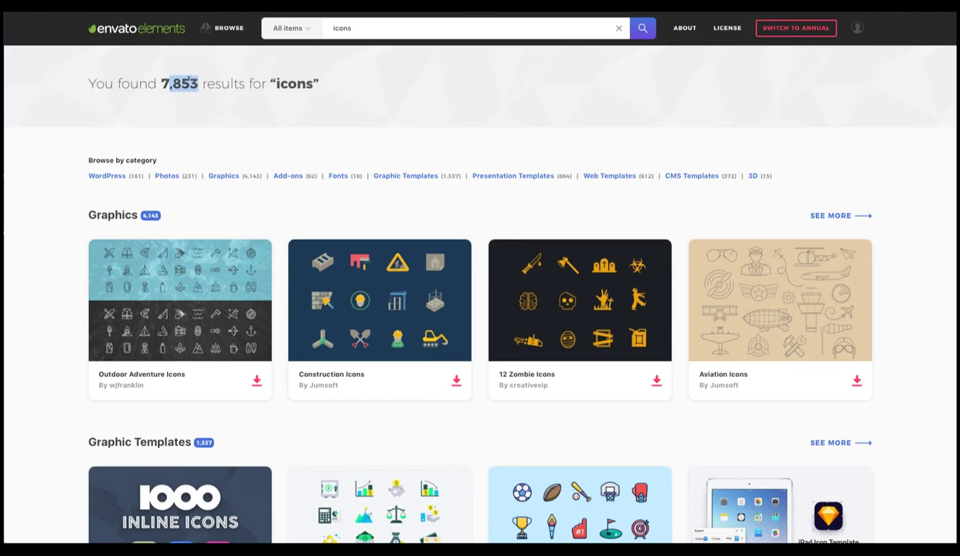
{"action": "left_click", "coordinate": [102, 216]}
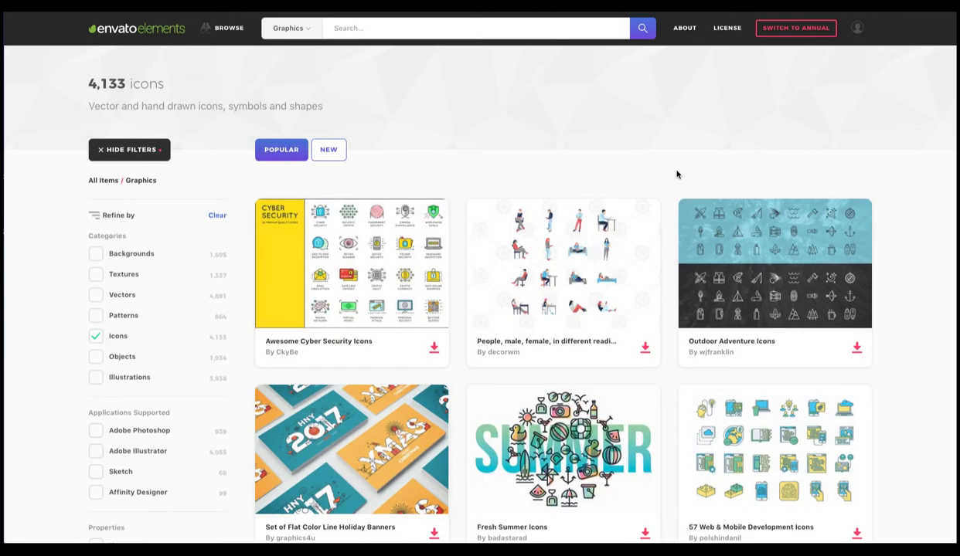
Step: Check the download options of the 40 Infographics Line Filled Icons pack without downloading
{"action": "scroll", "coordinate": [676, 175], "scroll_direction": "down", "scroll_amount": 1}
{"action": "scroll", "coordinate": [674, 176], "scroll_direction": "down", "scroll_amount": 4}
{"action": "scroll", "coordinate": [672, 177], "scroll_direction": "down", "scroll_amount": 5}
{"action": "scroll", "coordinate": [670, 177], "scroll_direction": "down", "scroll_amount": 5}
{"action": "scroll", "coordinate": [670, 177], "scroll_direction": "down", "scroll_amount": 2}
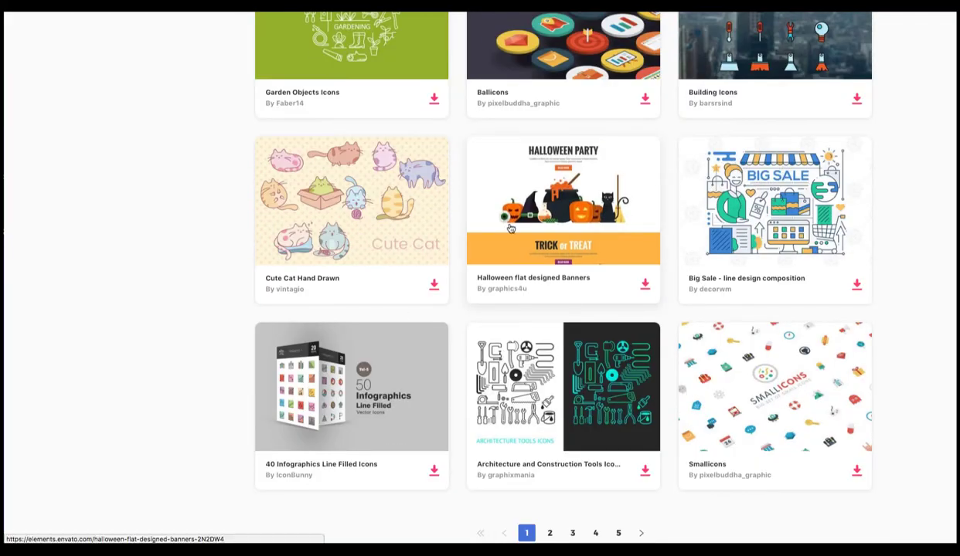
{"action": "left_click", "coordinate": [325, 379]}
{"action": "left_click", "coordinate": [745, 111]}
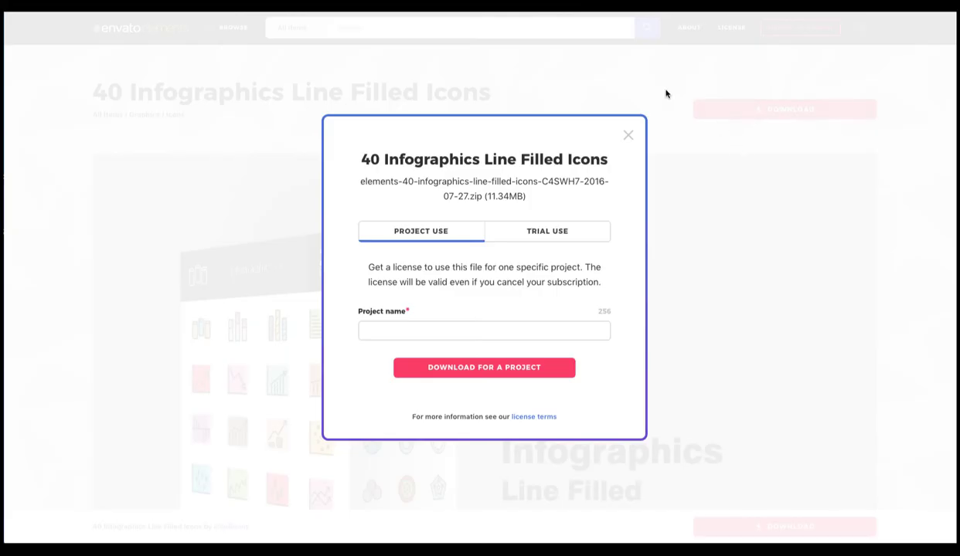
{"action": "left_click", "coordinate": [629, 135]}
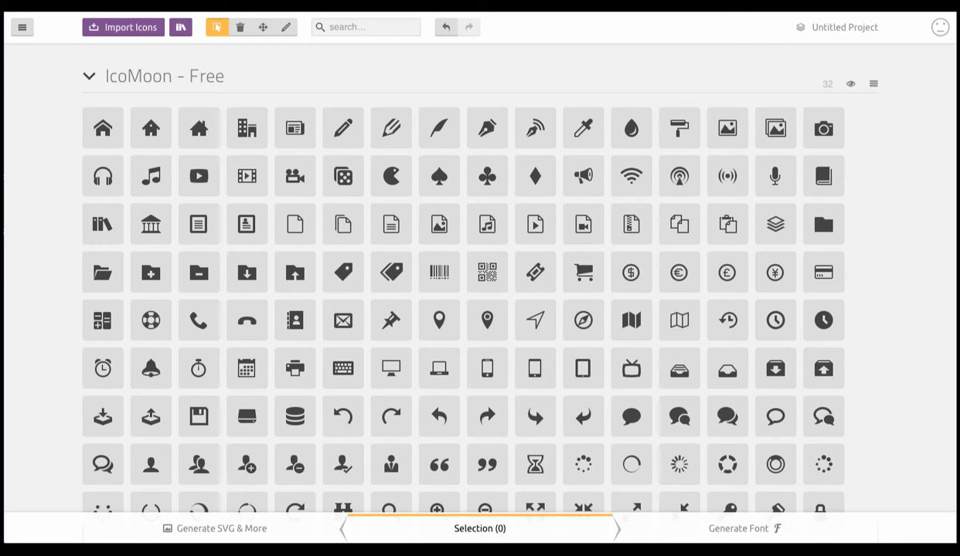
Step: Import SVGs from 1849 - Image II.svg through 1848 - Drawing Pad.svg into IcoMoon
{"action": "left_click", "coordinate": [123, 33]}
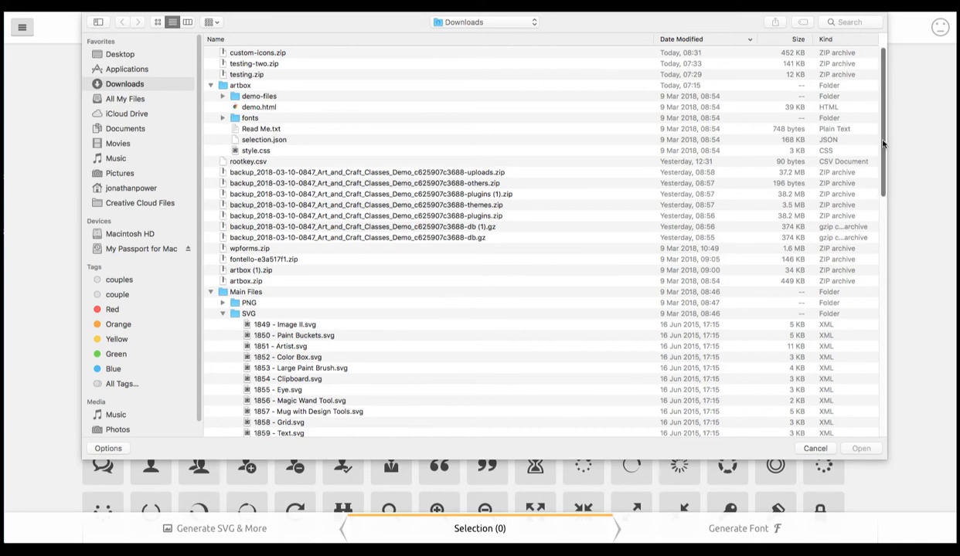
{"action": "left_click_drag", "start_coordinate": [880, 146], "coordinate": [880, 249]}
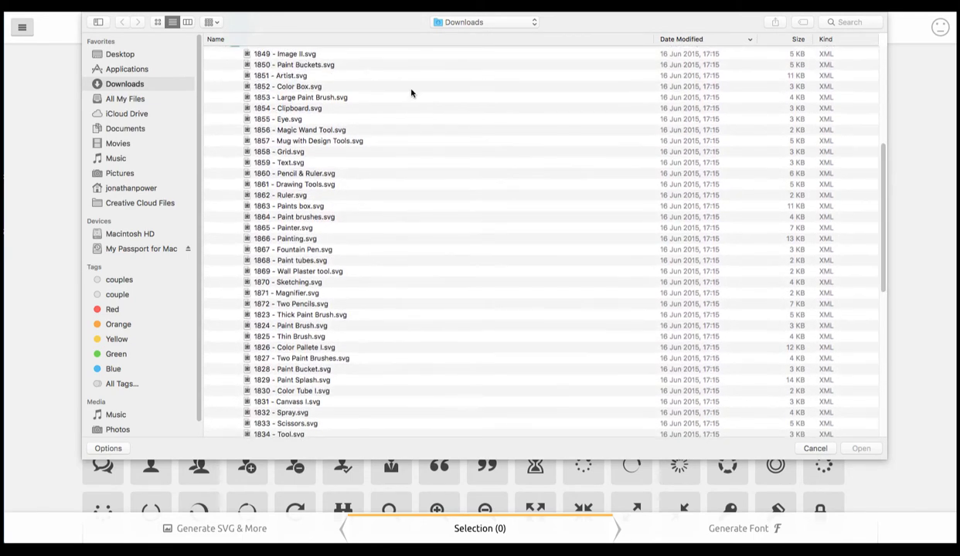
{"action": "left_click", "coordinate": [297, 58]}
{"action": "scroll", "coordinate": [489, 220], "scroll_direction": "down", "scroll_amount": 5}
{"action": "scroll", "coordinate": [489, 221], "scroll_direction": "down", "scroll_amount": 2}
{"action": "scroll", "coordinate": [489, 220], "scroll_direction": "down", "scroll_amount": 2}
{"action": "scroll", "coordinate": [489, 220], "scroll_direction": "down", "scroll_amount": 3}
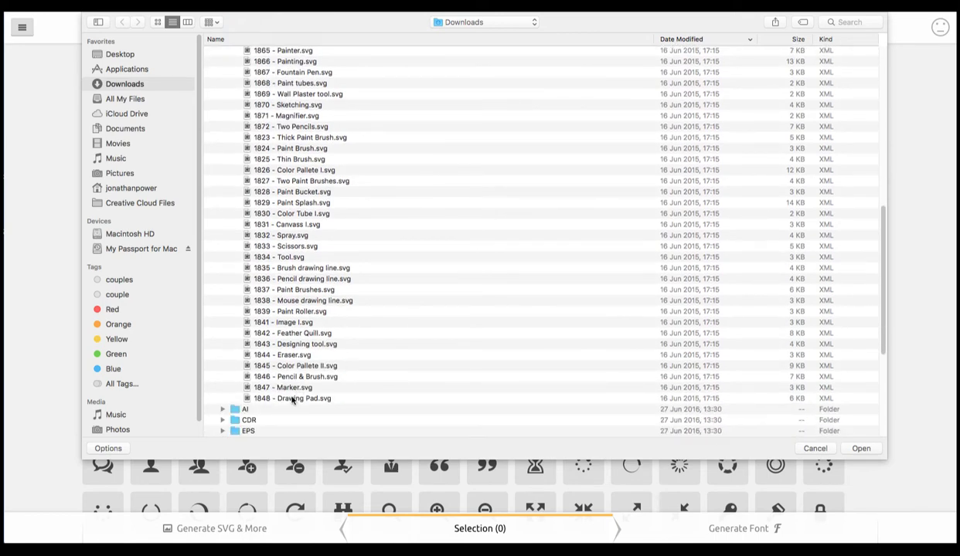
{"action": "left_click", "coordinate": [300, 398], "text": "shift"}
{"action": "left_click", "coordinate": [846, 447]}
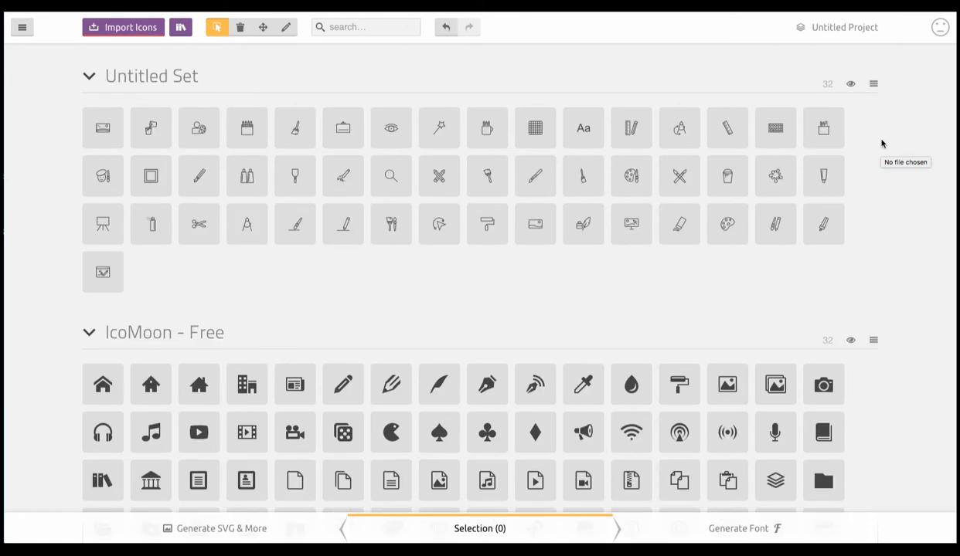
Step: Select all 49 imported icons, generate a font from them and open its preferences
{"action": "left_click", "coordinate": [874, 84]}
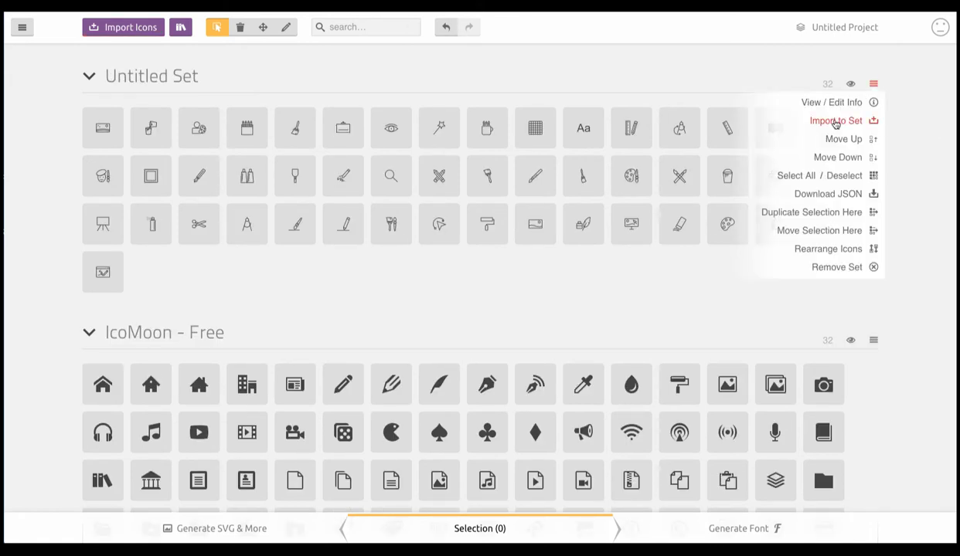
{"action": "left_click", "coordinate": [795, 176]}
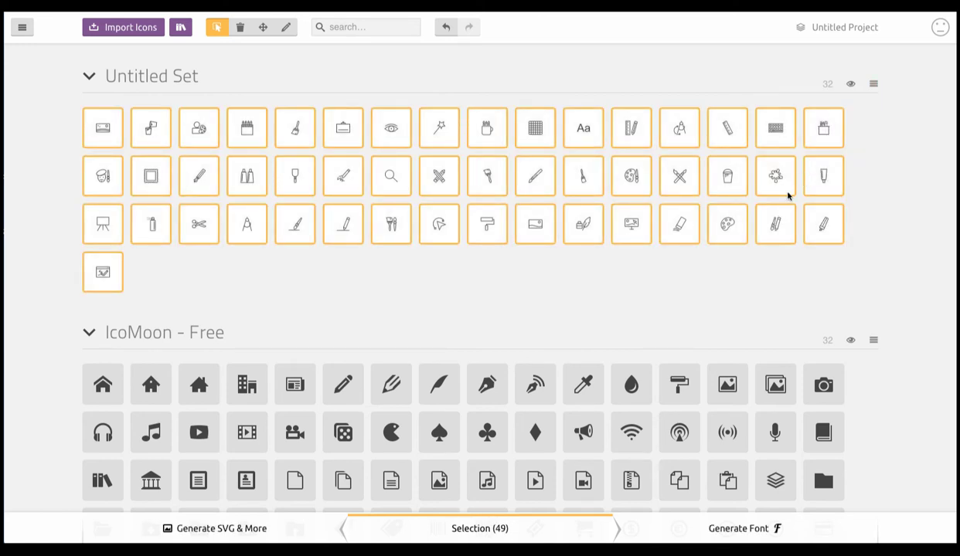
{"action": "left_click", "coordinate": [734, 533]}
{"action": "left_click", "coordinate": [183, 27]}
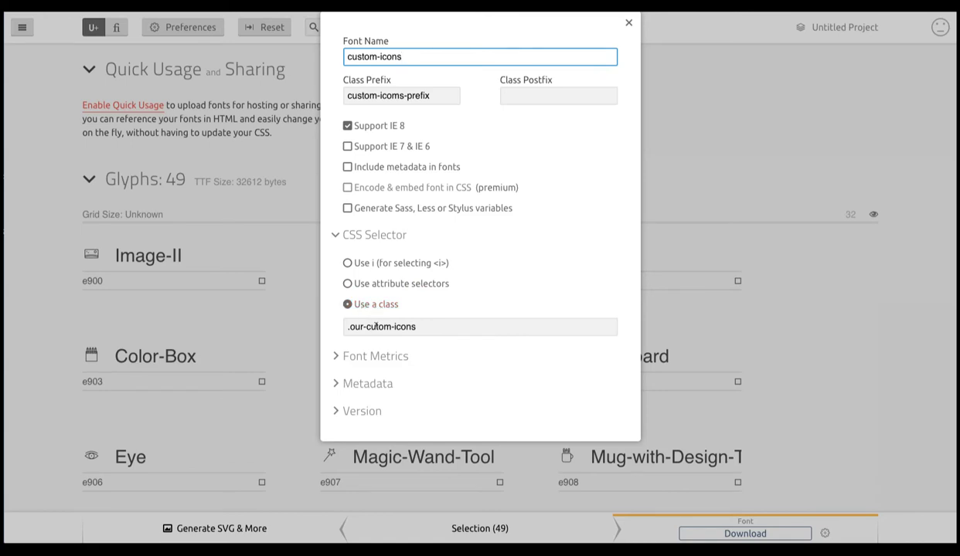
Step: Correct the class name to .our-custom-icons and download the custom-icons font
{"action": "left_click", "coordinate": [375, 327]}
{"action": "type", "text": "s"}
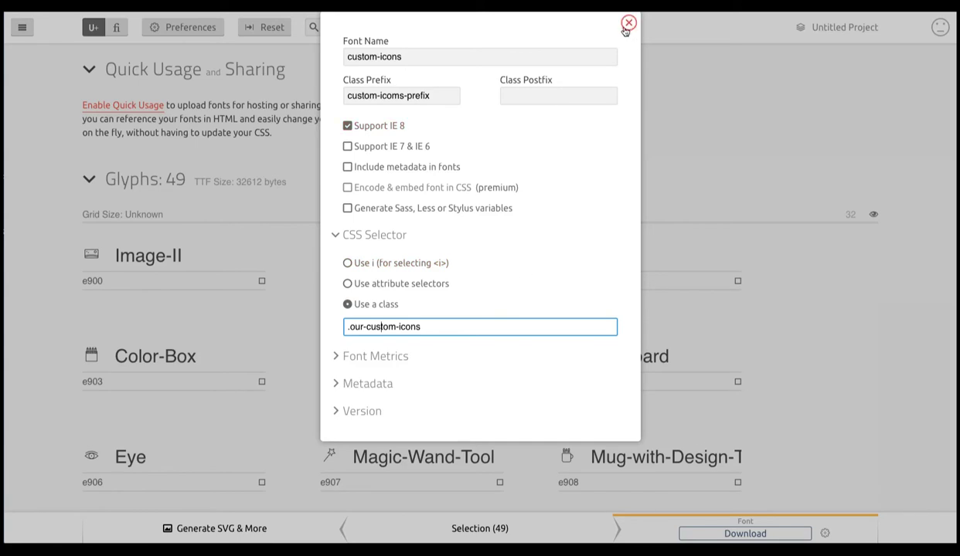
{"action": "left_click", "coordinate": [628, 23]}
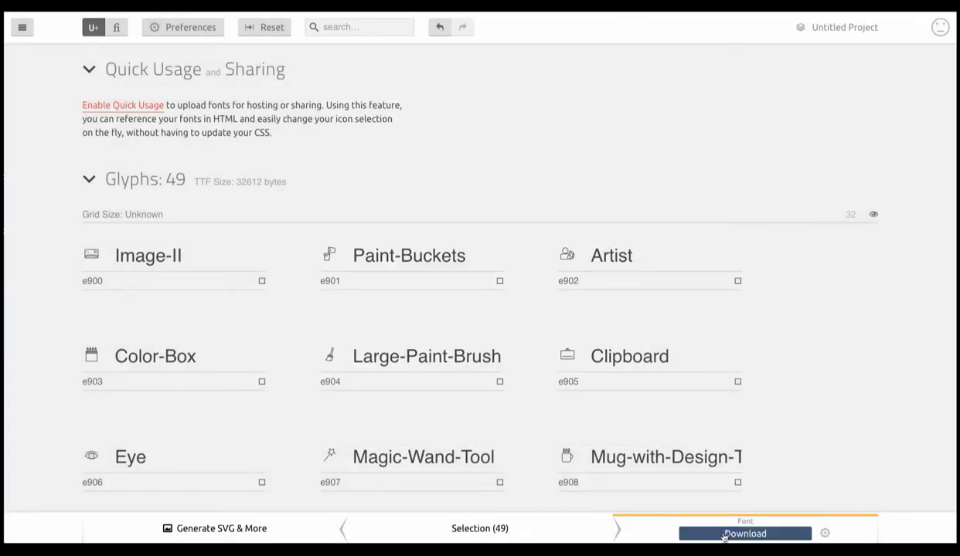
{"action": "left_click", "coordinate": [724, 534]}
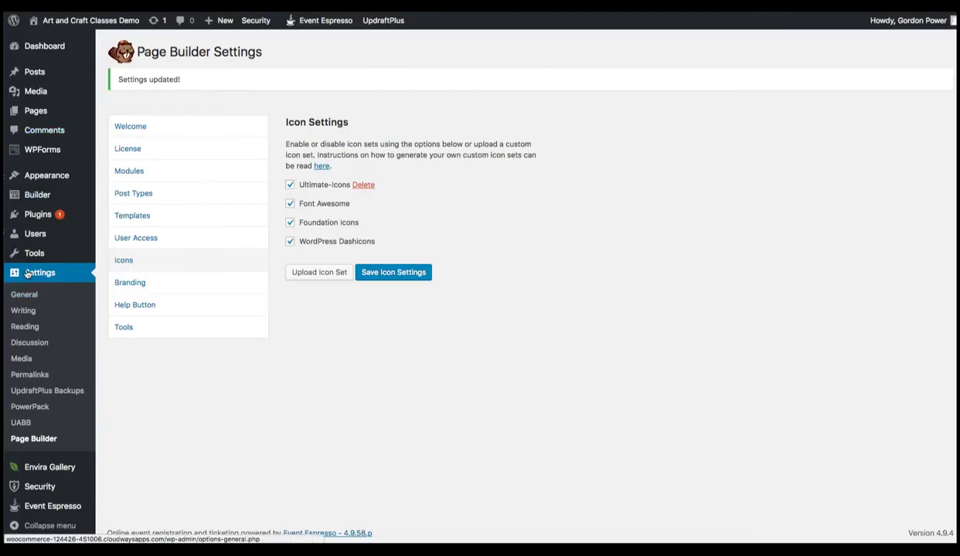
Step: Upload custom-icons (1).zip from Downloads as the custom icon set file
{"action": "left_click", "coordinate": [305, 272]}
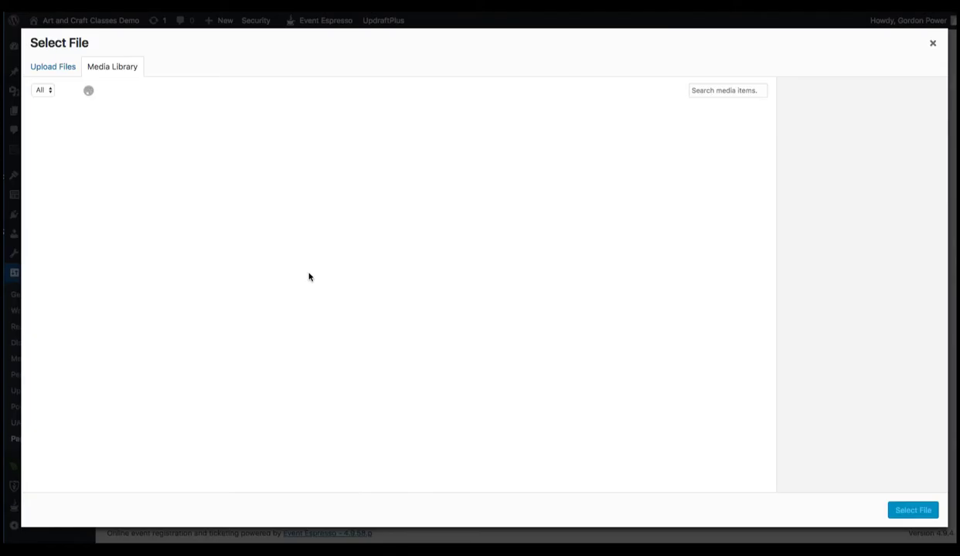
{"action": "left_click", "coordinate": [45, 70]}
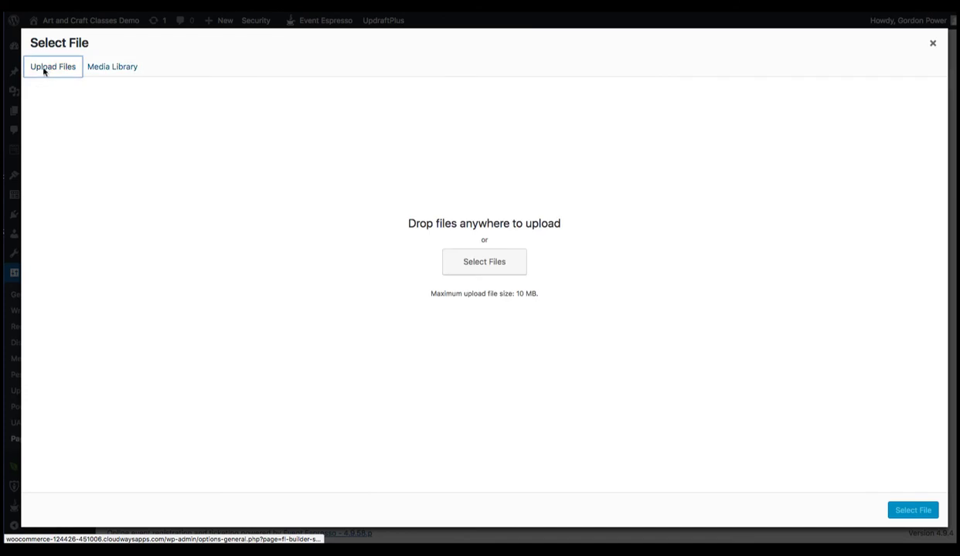
{"action": "left_click", "coordinate": [476, 270]}
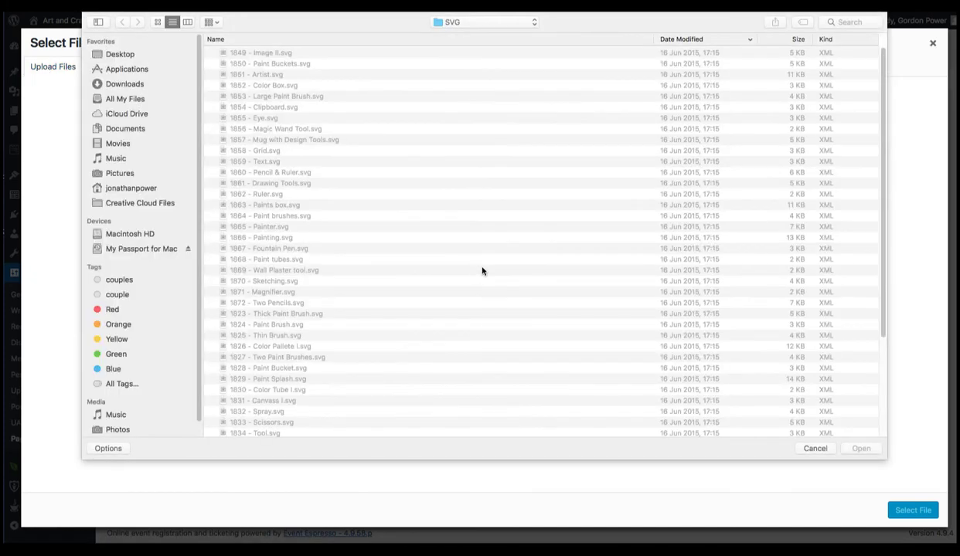
{"action": "left_click", "coordinate": [116, 85]}
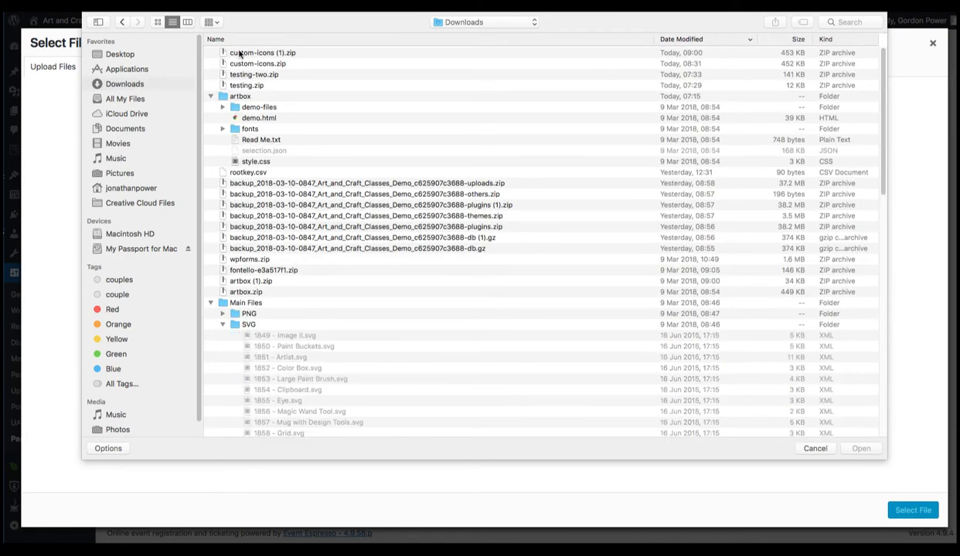
{"action": "left_click", "coordinate": [235, 53]}
{"action": "left_click", "coordinate": [858, 447]}
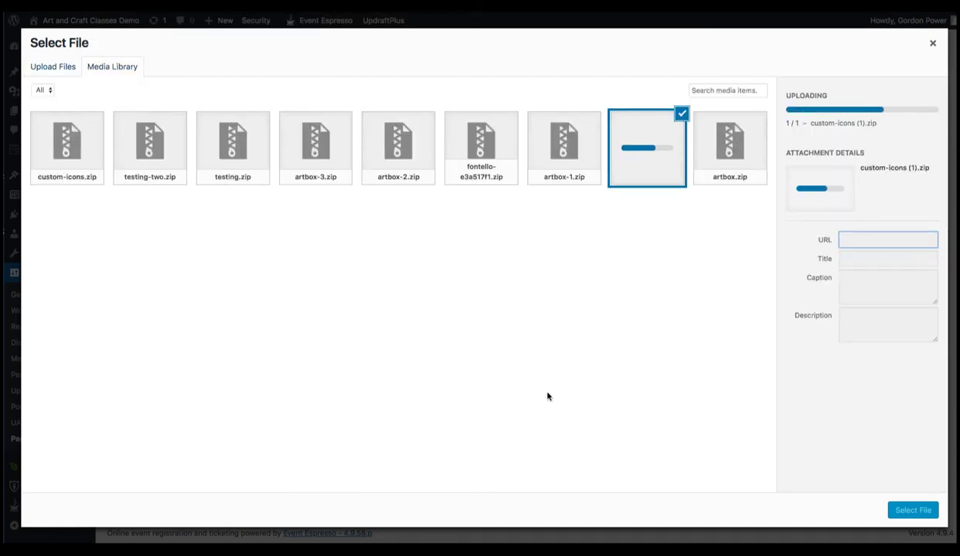
Step: Save the uploaded icon set, then drag an Icon module into Icon Test's empty row
{"action": "left_click", "coordinate": [904, 511]}
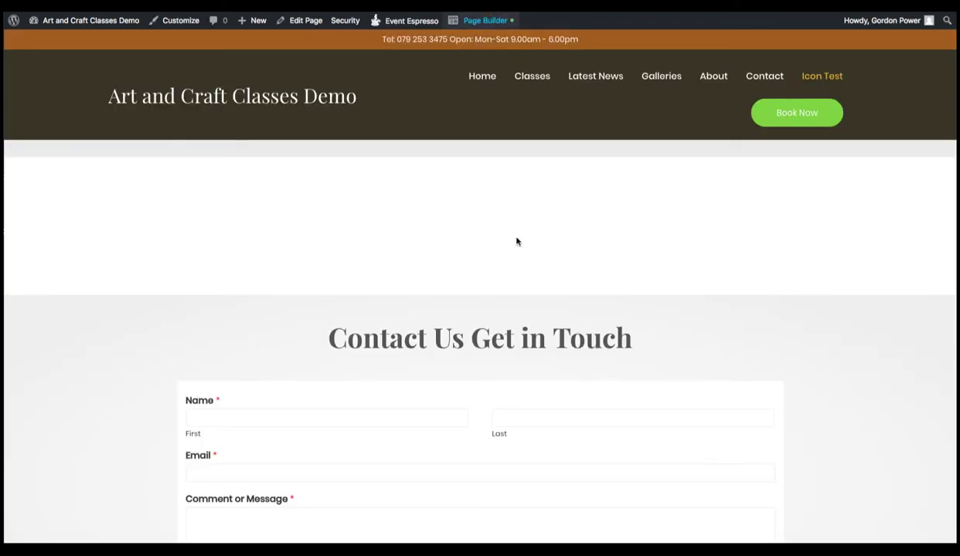
{"action": "left_click", "coordinate": [474, 21]}
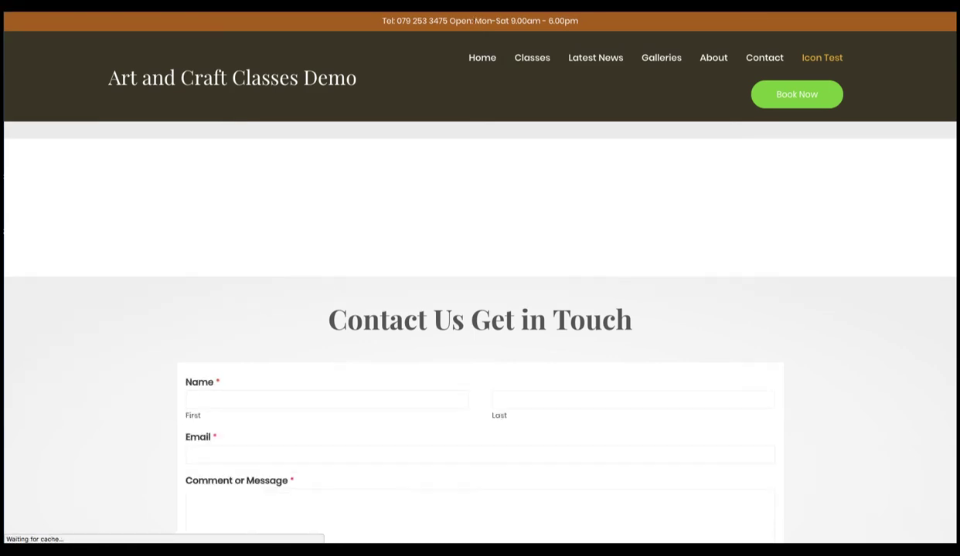
{"action": "mouse_move", "coordinate": [479, 224]}
{"action": "left_click", "coordinate": [900, 24]}
{"action": "left_click_drag", "start_coordinate": [767, 361], "coordinate": [252, 217]}
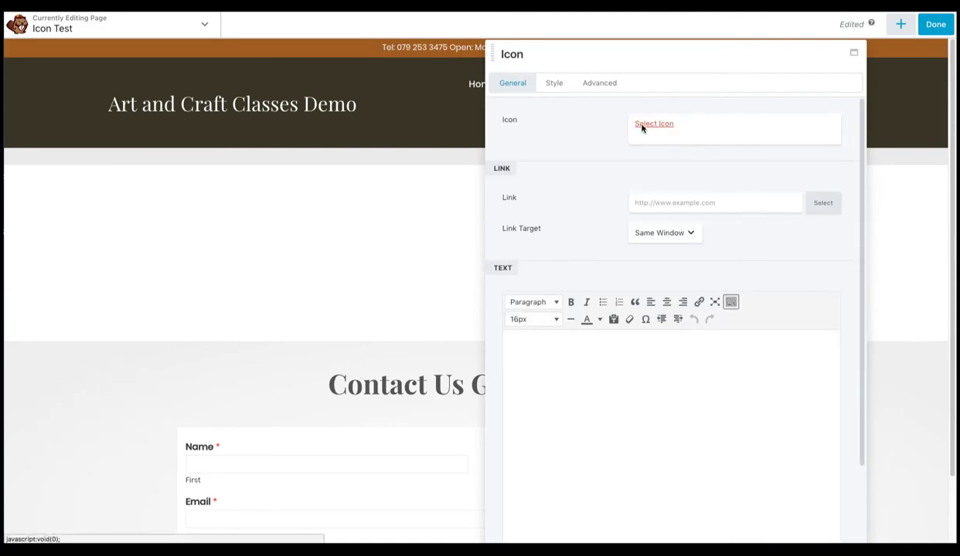
Step: Pick the paint brushes icon from the custom-icons library for the Icon module
{"action": "left_click", "coordinate": [640, 126]}
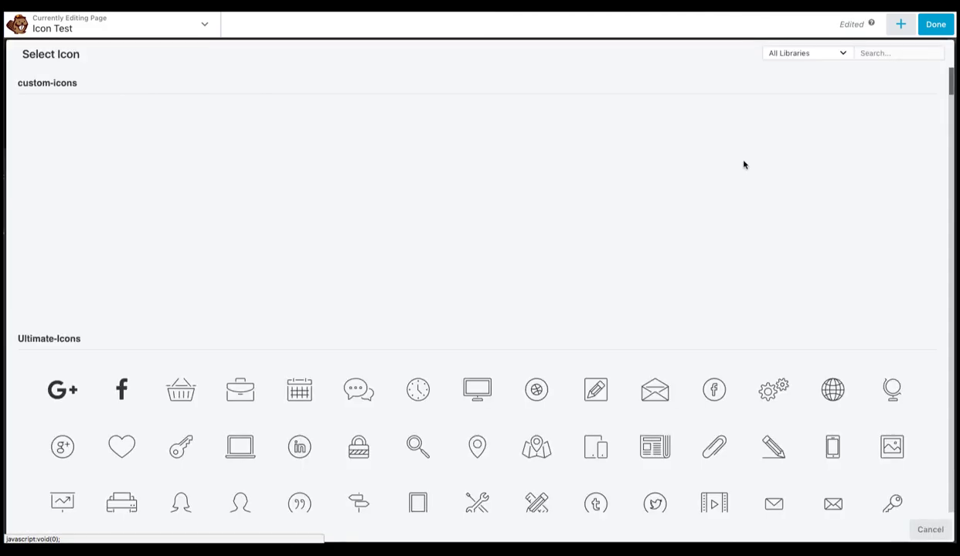
{"action": "left_click", "coordinate": [780, 54]}
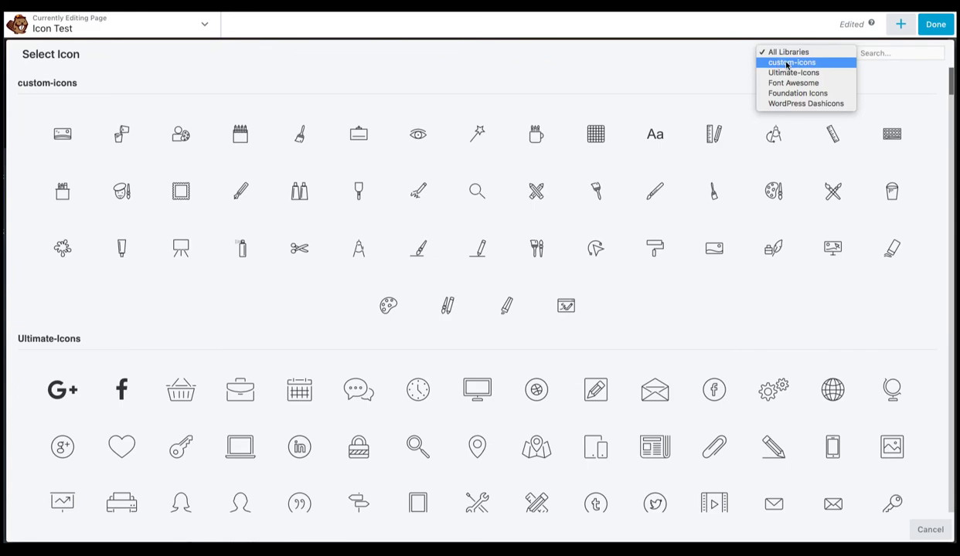
{"action": "left_click", "coordinate": [786, 63]}
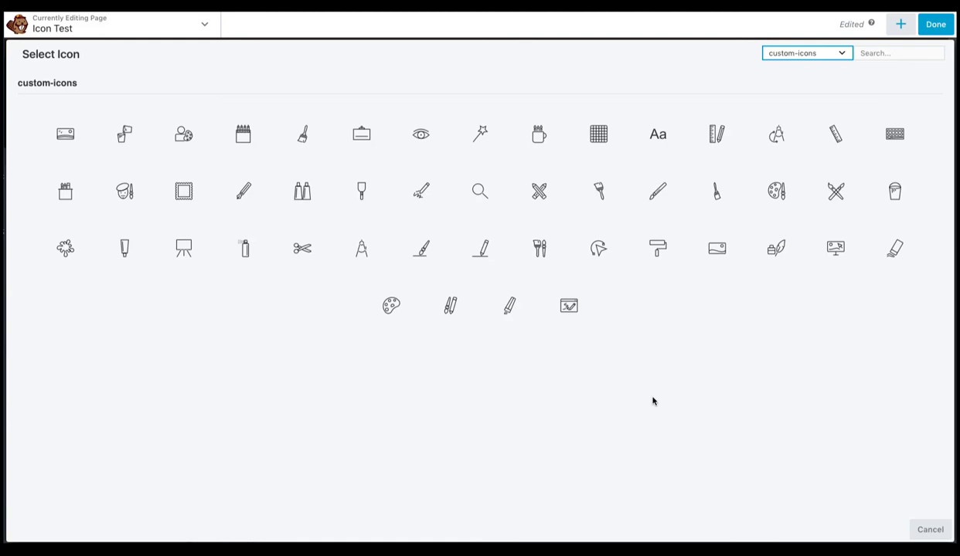
{"action": "left_click", "coordinate": [540, 253]}
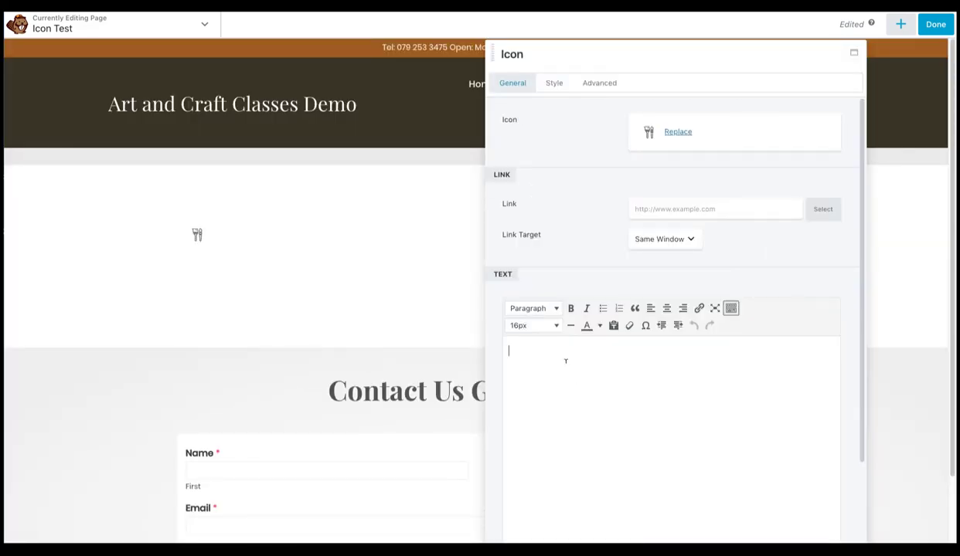
Step: Add 'Custom Text' and colour the icon orange with a pale yellow hover colour
{"action": "type", "text": "Custom Text"}
{"action": "left_click", "coordinate": [553, 82]}
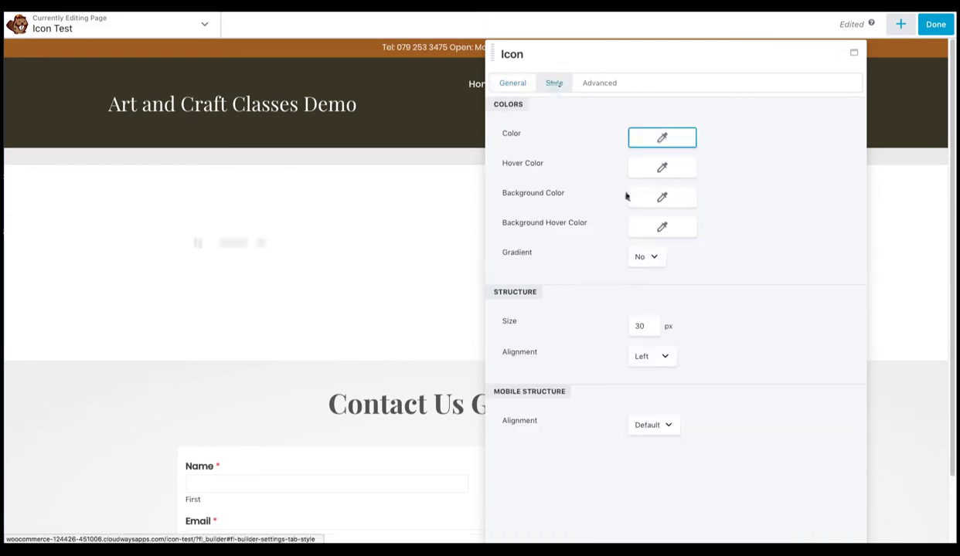
{"action": "left_click", "coordinate": [657, 140]}
{"action": "left_click", "coordinate": [645, 195]}
{"action": "left_click", "coordinate": [759, 105]}
{"action": "left_click", "coordinate": [655, 166]}
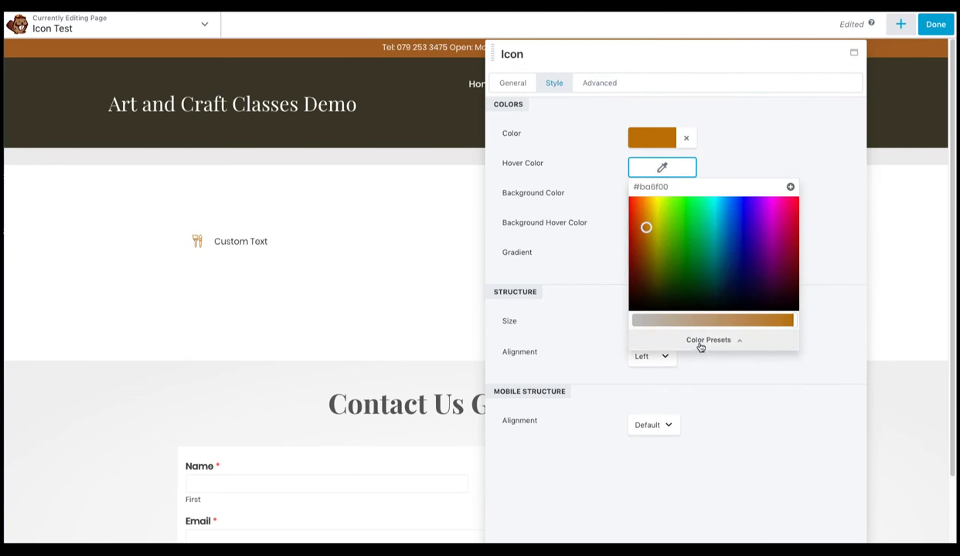
{"action": "left_click", "coordinate": [700, 342]}
{"action": "left_click", "coordinate": [643, 270]}
{"action": "left_click", "coordinate": [572, 193]}
Step: Give the icon a near-white background with a pale yellow background hover
{"action": "left_click", "coordinate": [651, 198]}
{"action": "left_click_drag", "start_coordinate": [644, 350], "coordinate": [618, 349]}
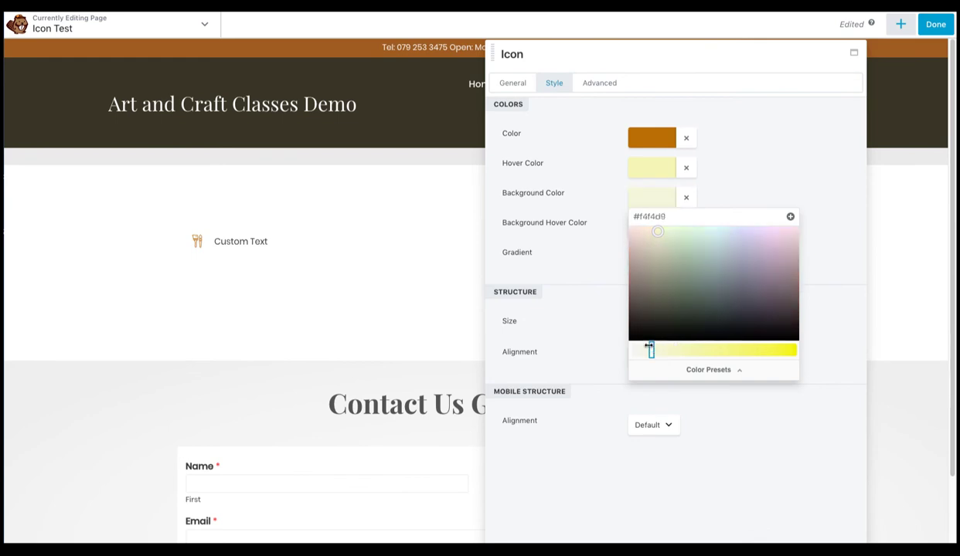
{"action": "left_click", "coordinate": [581, 163]}
{"action": "left_click", "coordinate": [641, 229]}
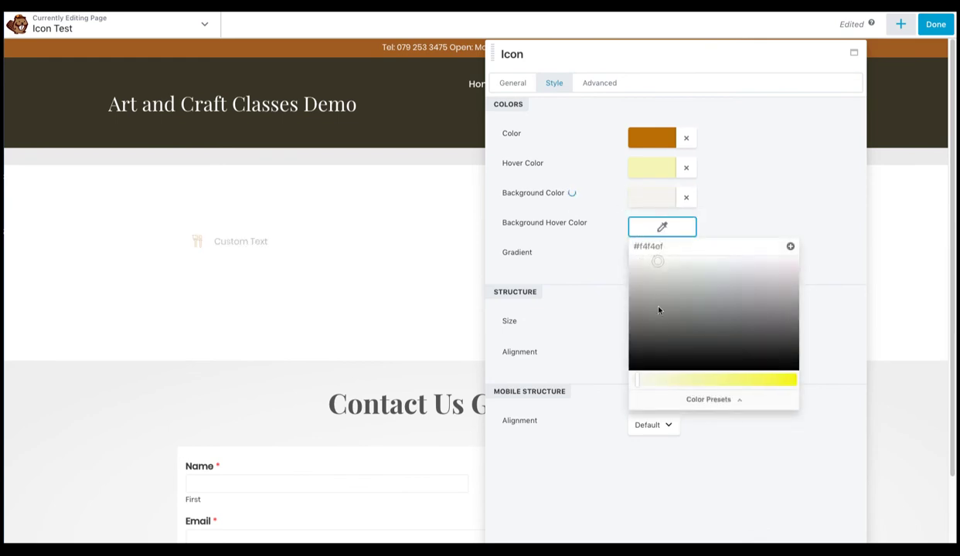
{"action": "left_click", "coordinate": [663, 380]}
{"action": "left_click", "coordinate": [792, 155]}
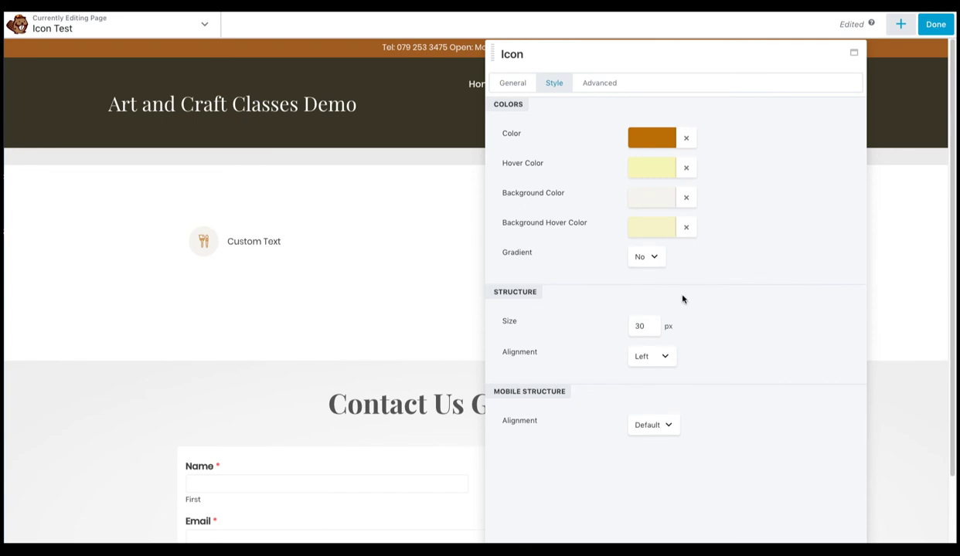
Step: Enlarge the icon from 30 px to 200 px and close its settings
{"action": "left_click_drag", "start_coordinate": [644, 326], "coordinate": [619, 328]}
{"action": "type", "text": "200"}
{"action": "left_click", "coordinate": [748, 310]}
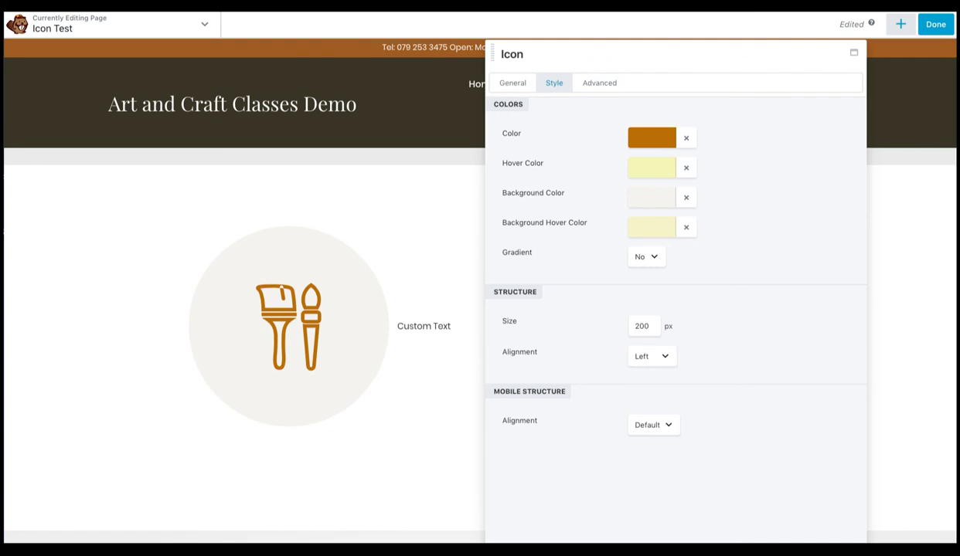
{"action": "key", "text": "Escape"}
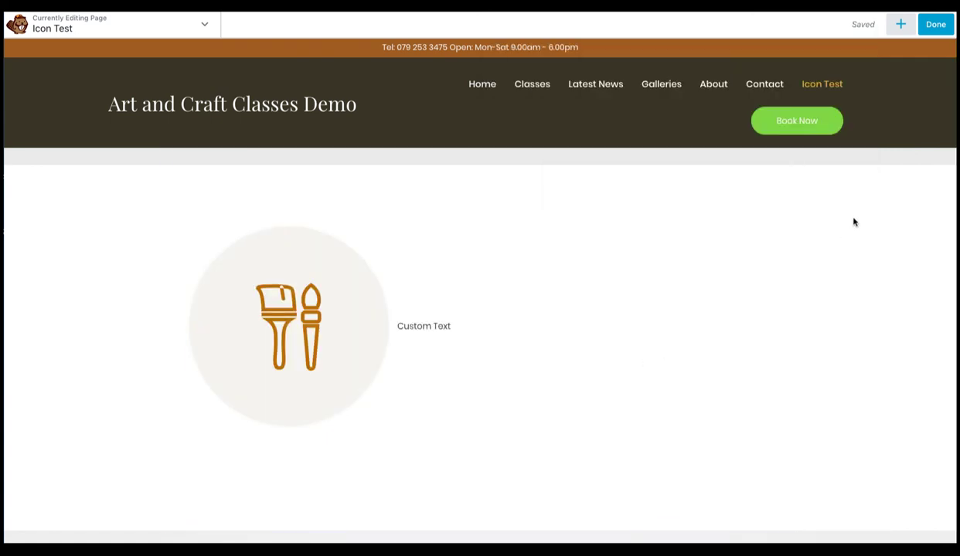
Step: Publish the Icon Test page with the styled paintbrushes icon
{"action": "left_click", "coordinate": [933, 24]}
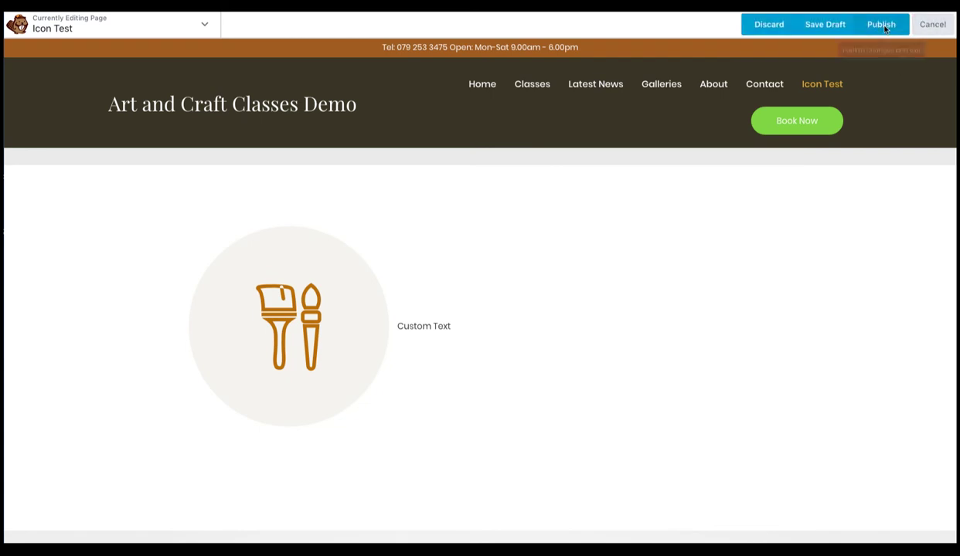
{"action": "left_click", "coordinate": [883, 26]}
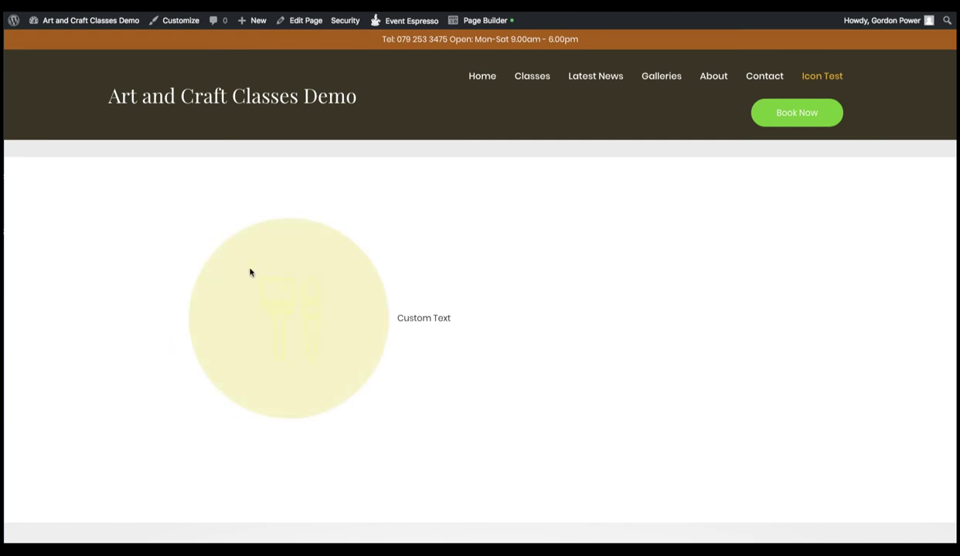
Step: Set the Icon module's hover colour to dark brown #261e19
{"action": "left_click", "coordinate": [469, 21]}
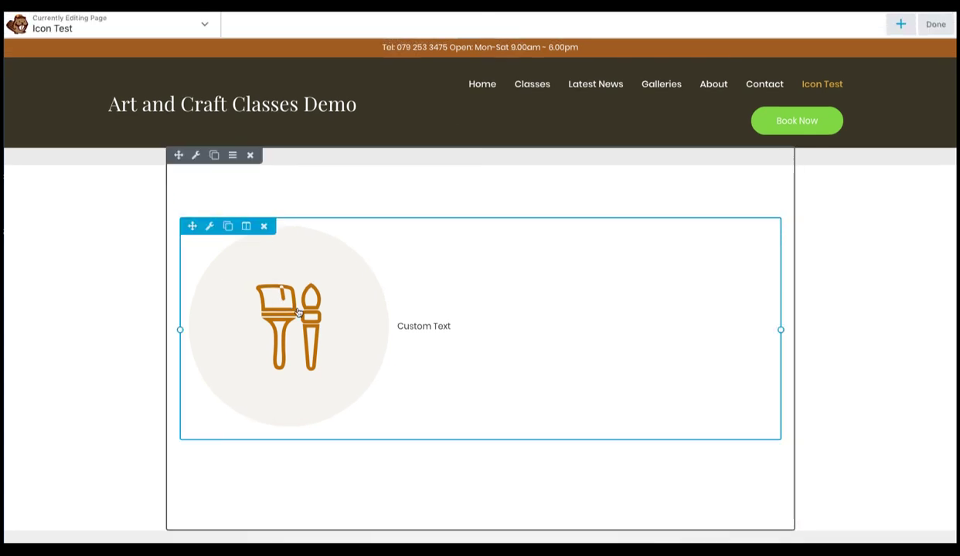
{"action": "left_click", "coordinate": [298, 311]}
{"action": "left_click", "coordinate": [554, 85]}
{"action": "left_click", "coordinate": [645, 169]}
{"action": "left_click_drag", "start_coordinate": [643, 283], "coordinate": [640, 294]}
{"action": "left_click", "coordinate": [786, 113]}
Step: Save the icon settings and republish the Icon Test page
{"action": "left_click", "coordinate": [696, 481]}
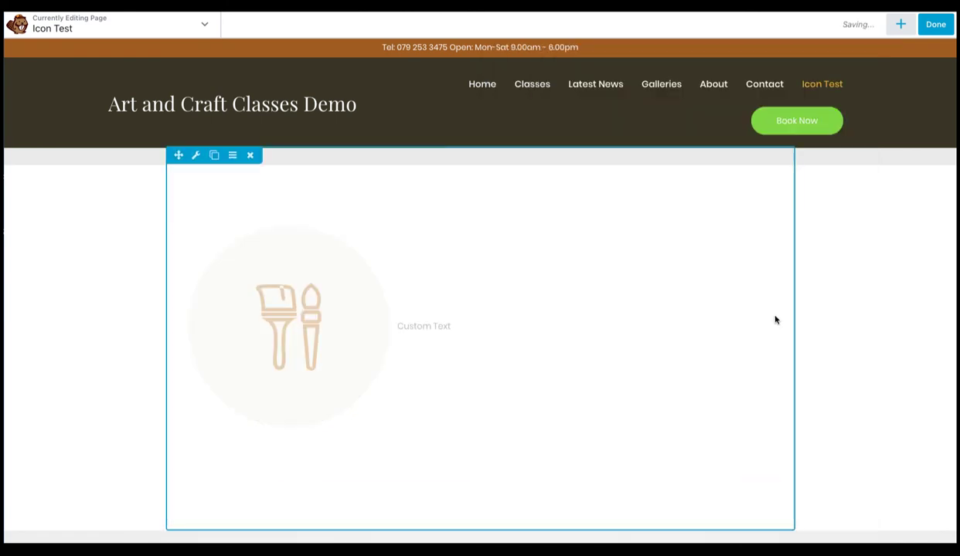
{"action": "left_click", "coordinate": [939, 32]}
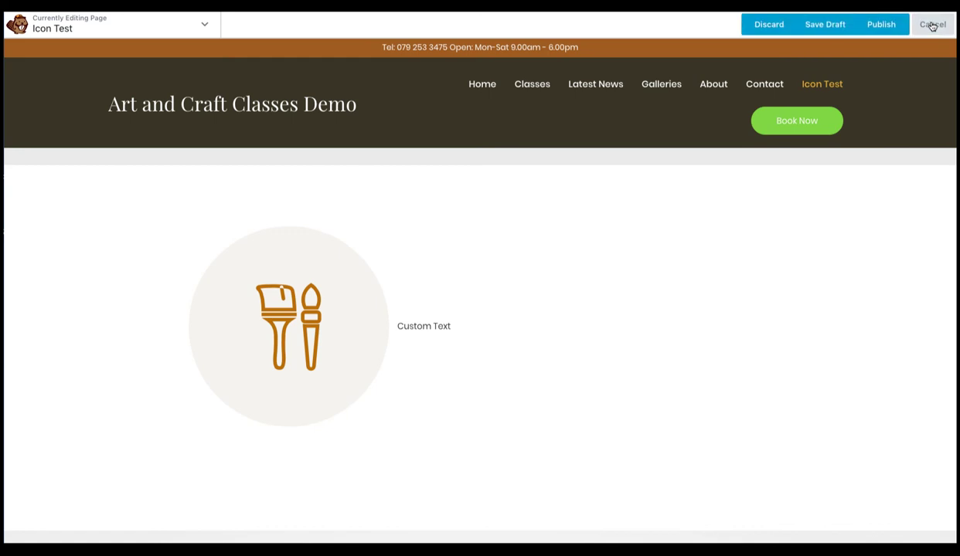
{"action": "left_click", "coordinate": [861, 27]}
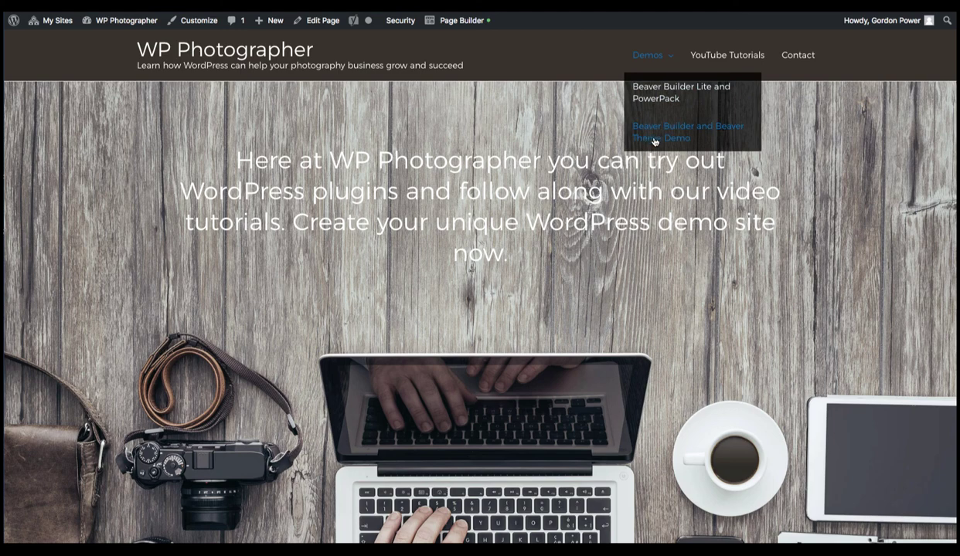
{"action": "mouse_move", "coordinate": [647, 55]}
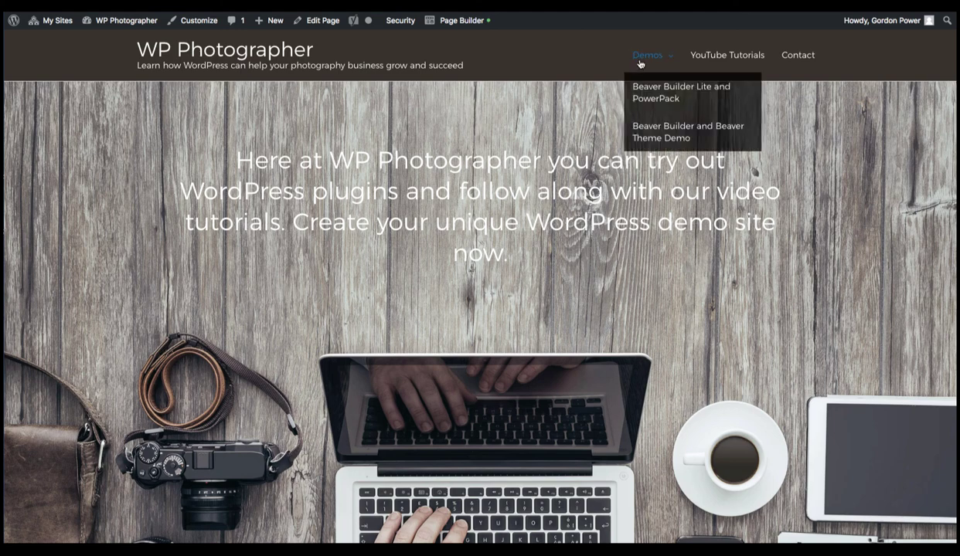
Step: Open the Beaver Builder demo signup form and start entering the email address
{"action": "left_click", "coordinate": [646, 128]}
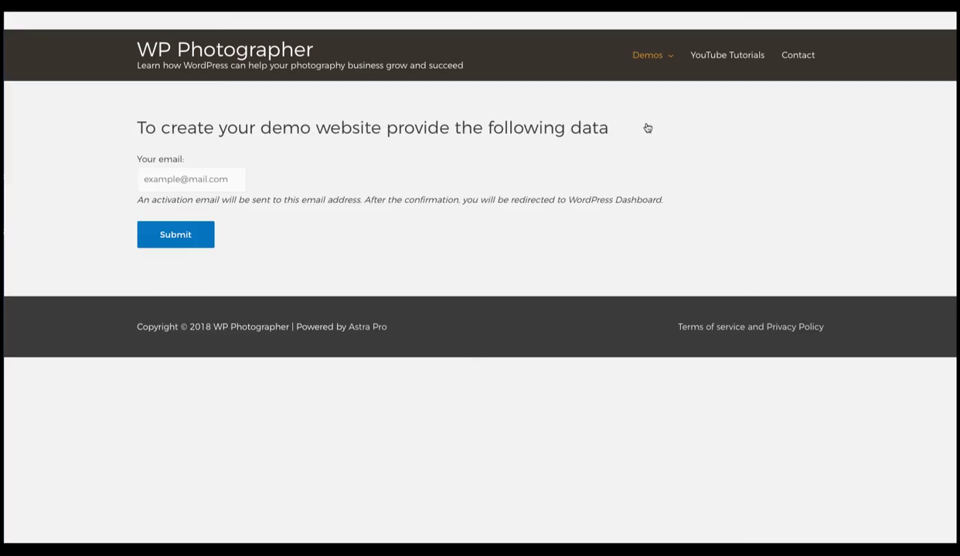
{"action": "left_click", "coordinate": [161, 178]}
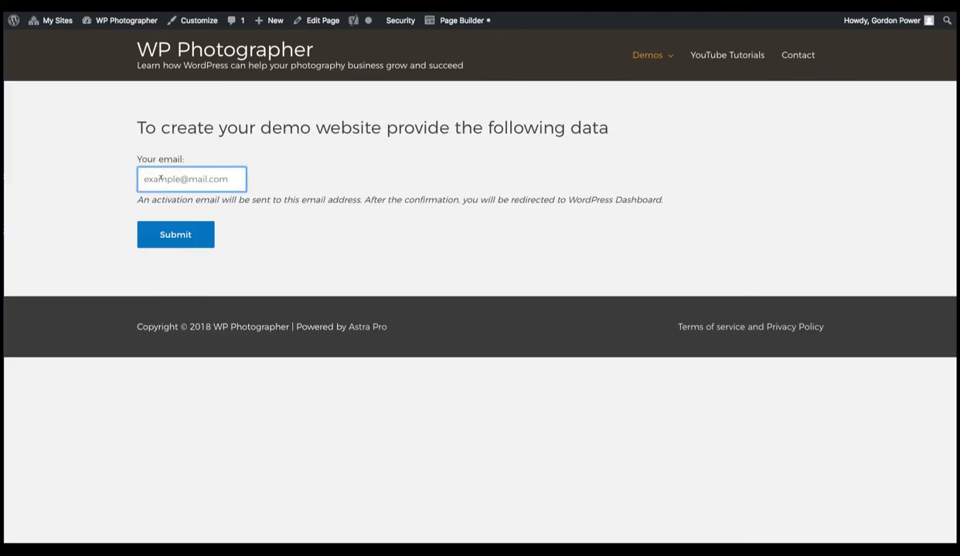